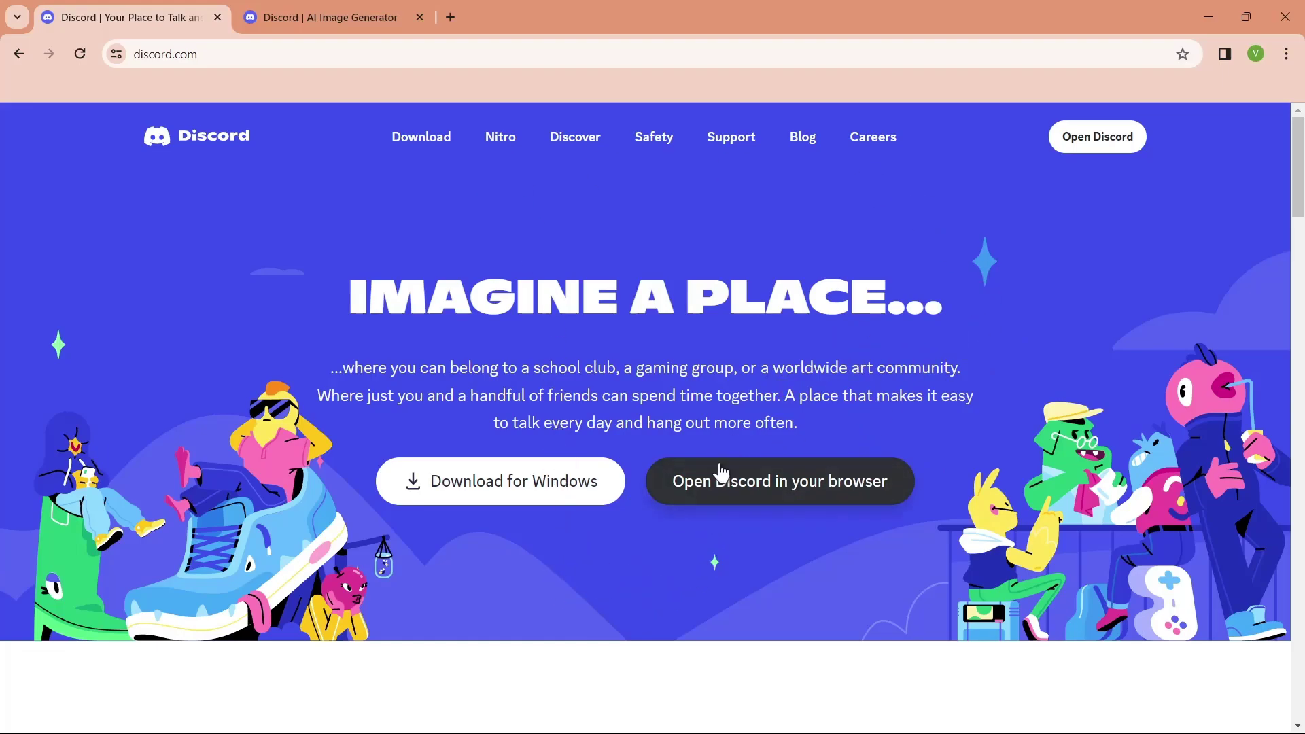
Load Discord in the browser, then return to the AI Image Generator App Directory tab.
click(806, 489)
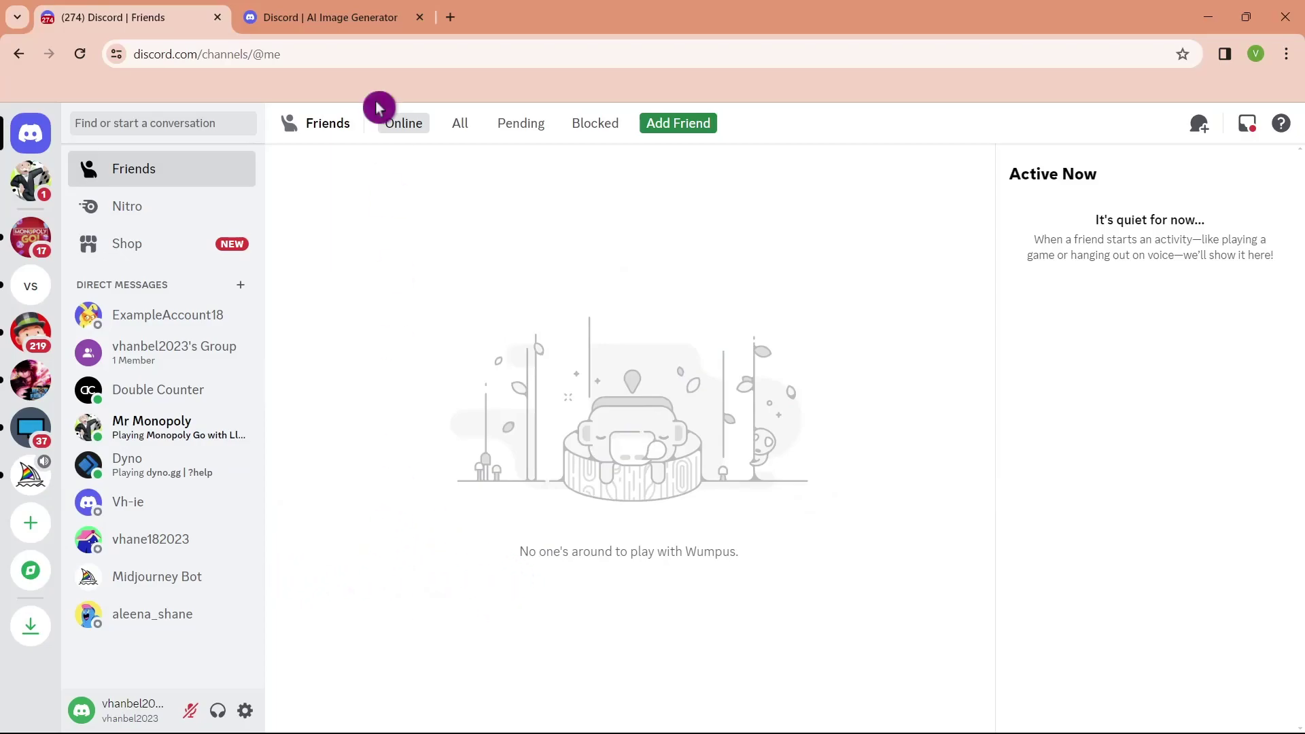
click(332, 19)
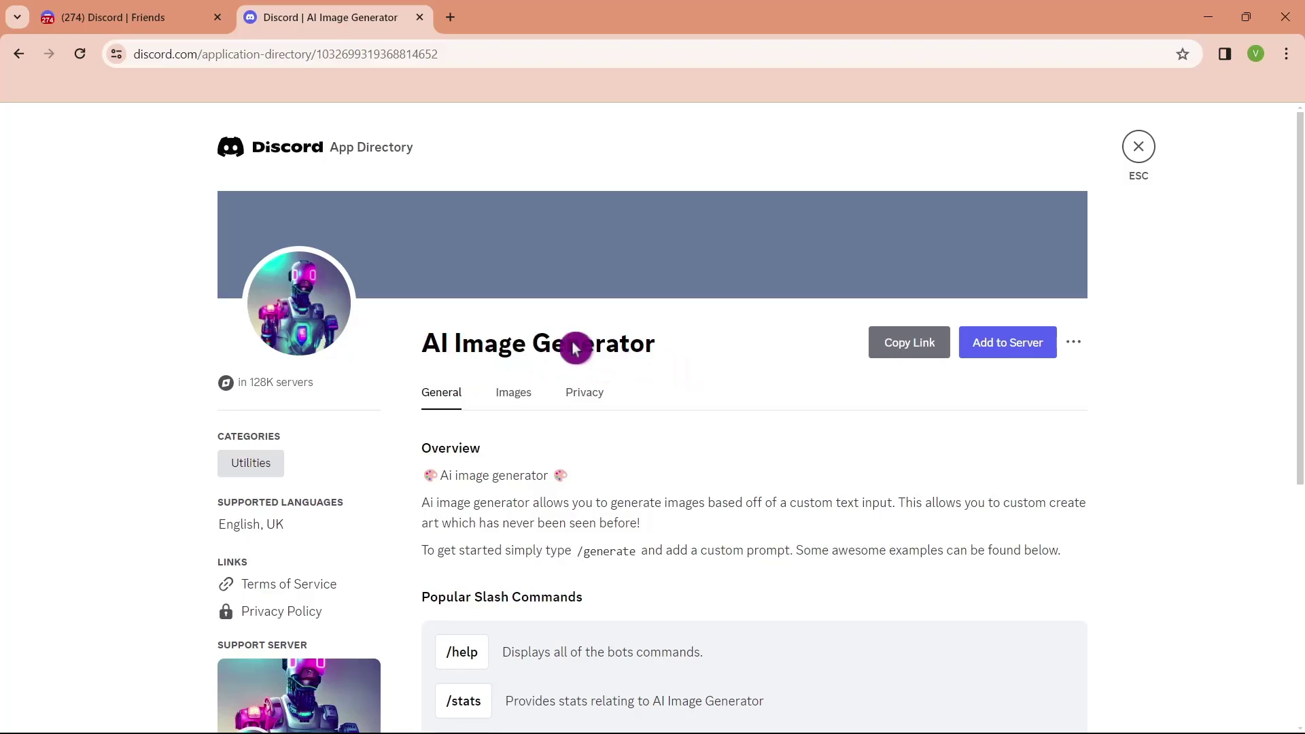
In a new tab, search Google for 'discord ai image generator'.
click(450, 17)
click(595, 367)
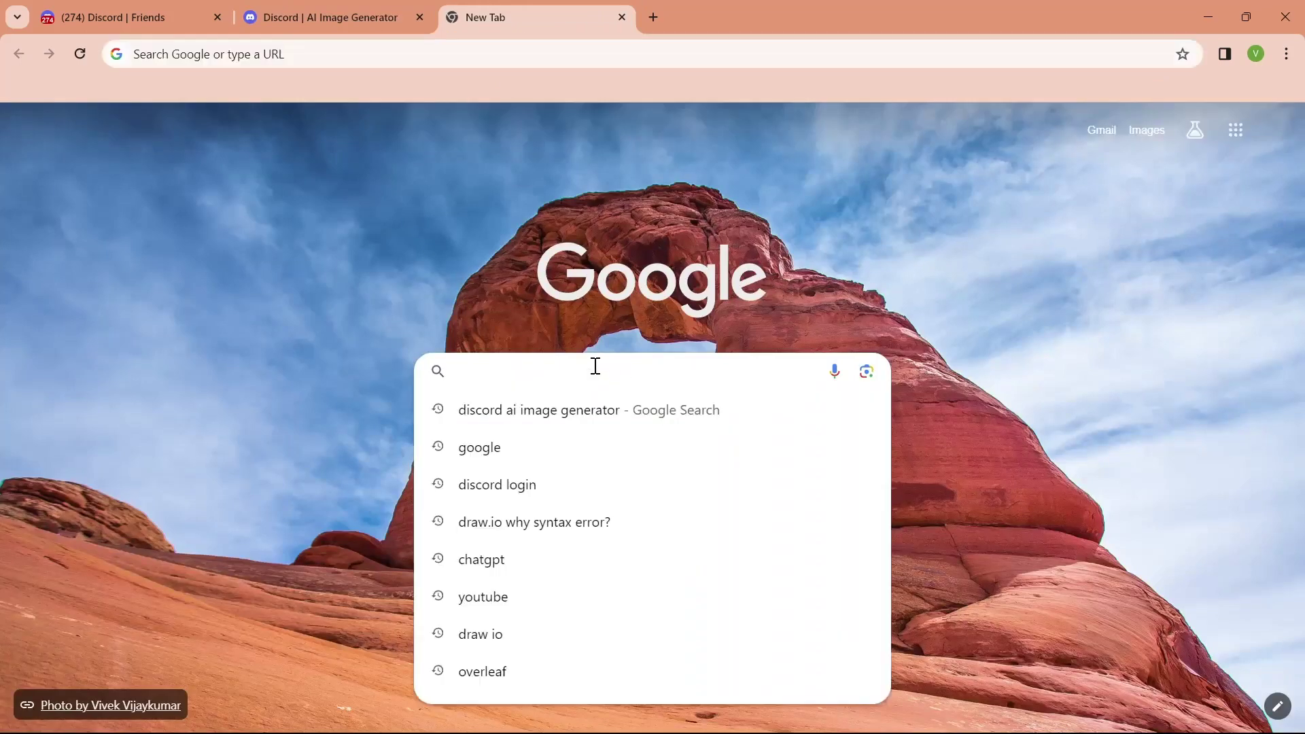
text(discord ai )
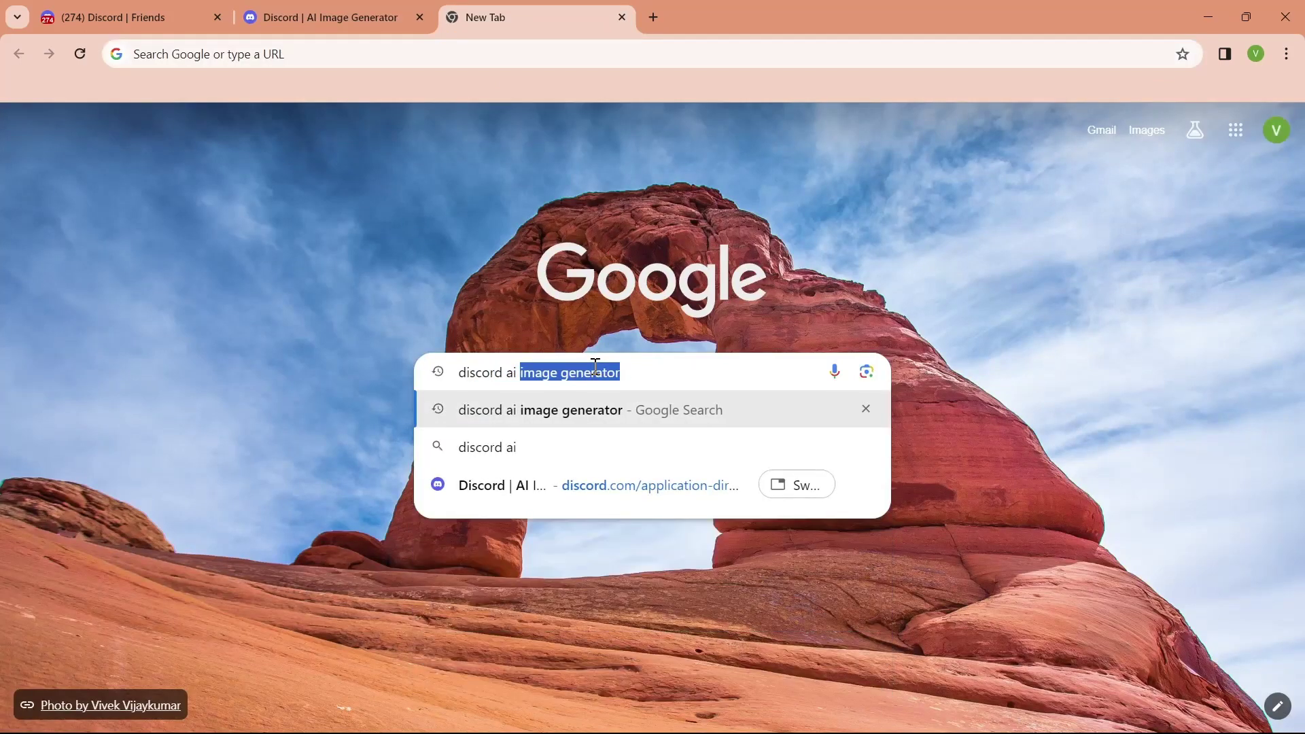
text(image gen)
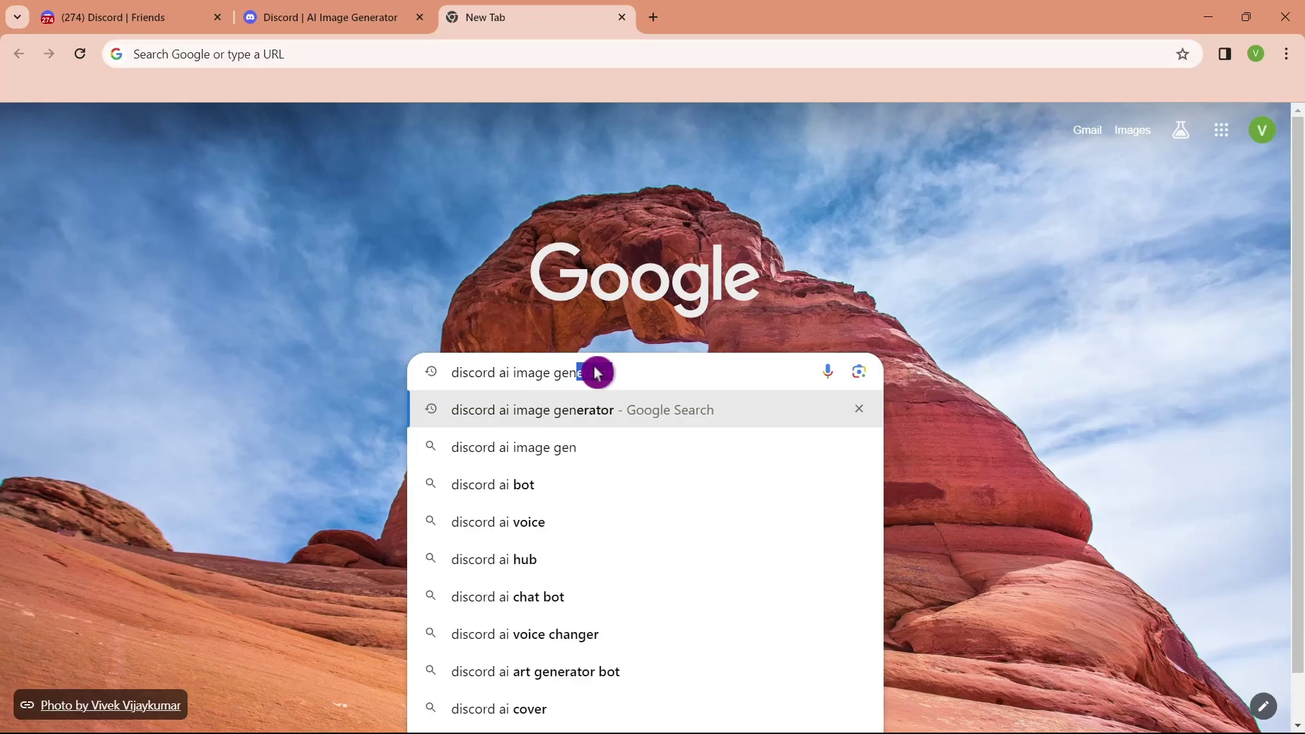
text(erator)
key(Return)
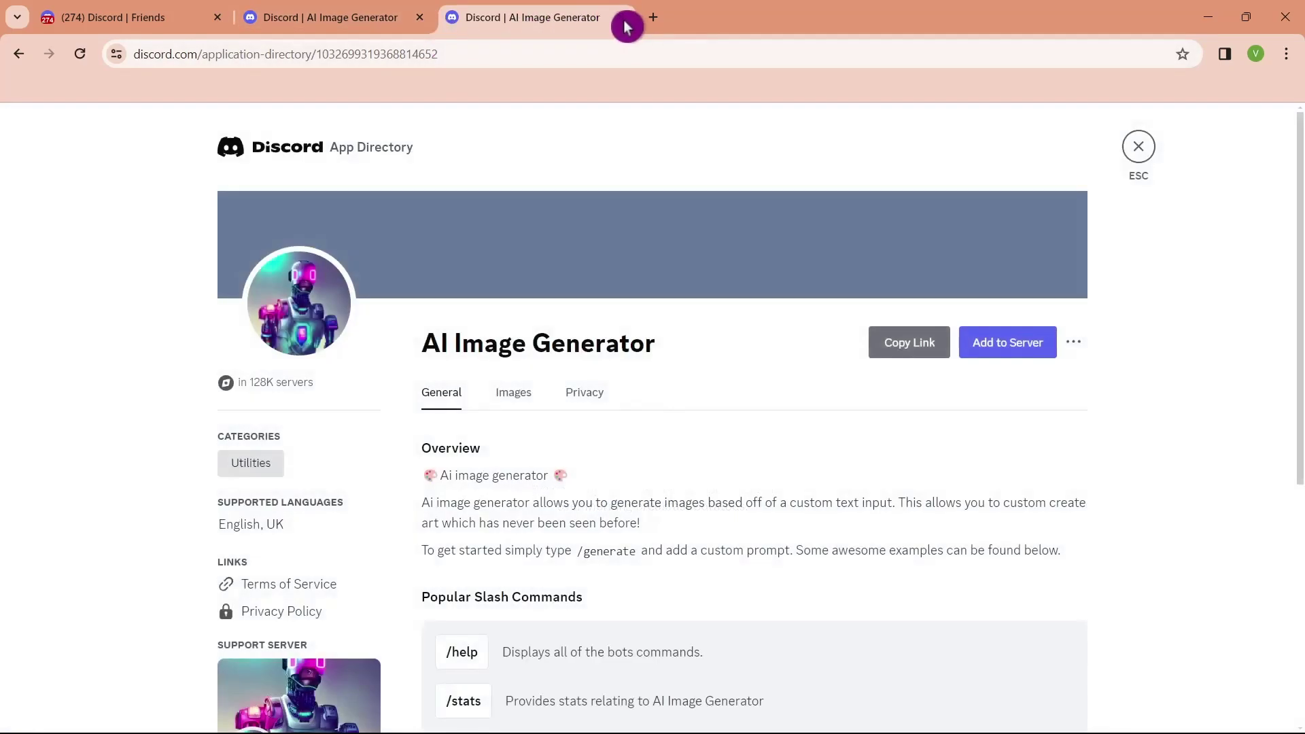
Close the duplicate tab and copy the AI Image Generator listing's link, then choose Add to Server.
click(420, 17)
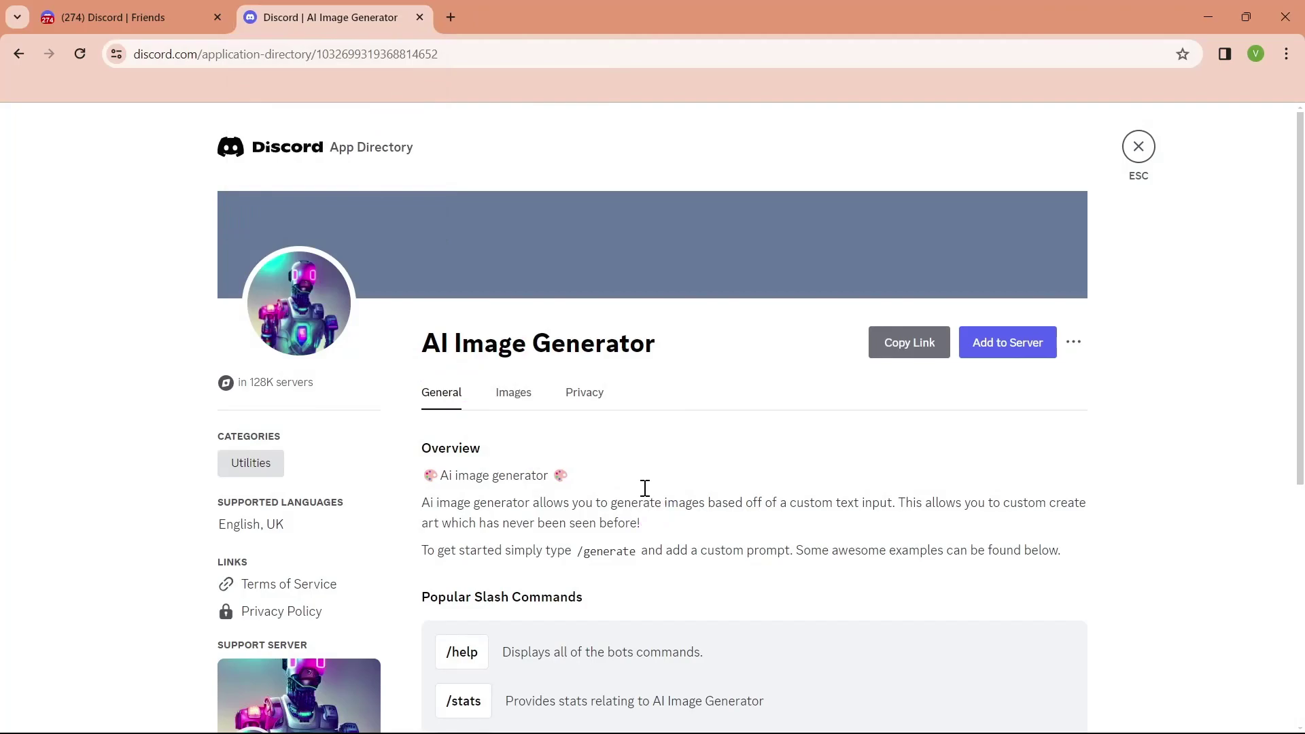
scroll(909, 524, down, 2)
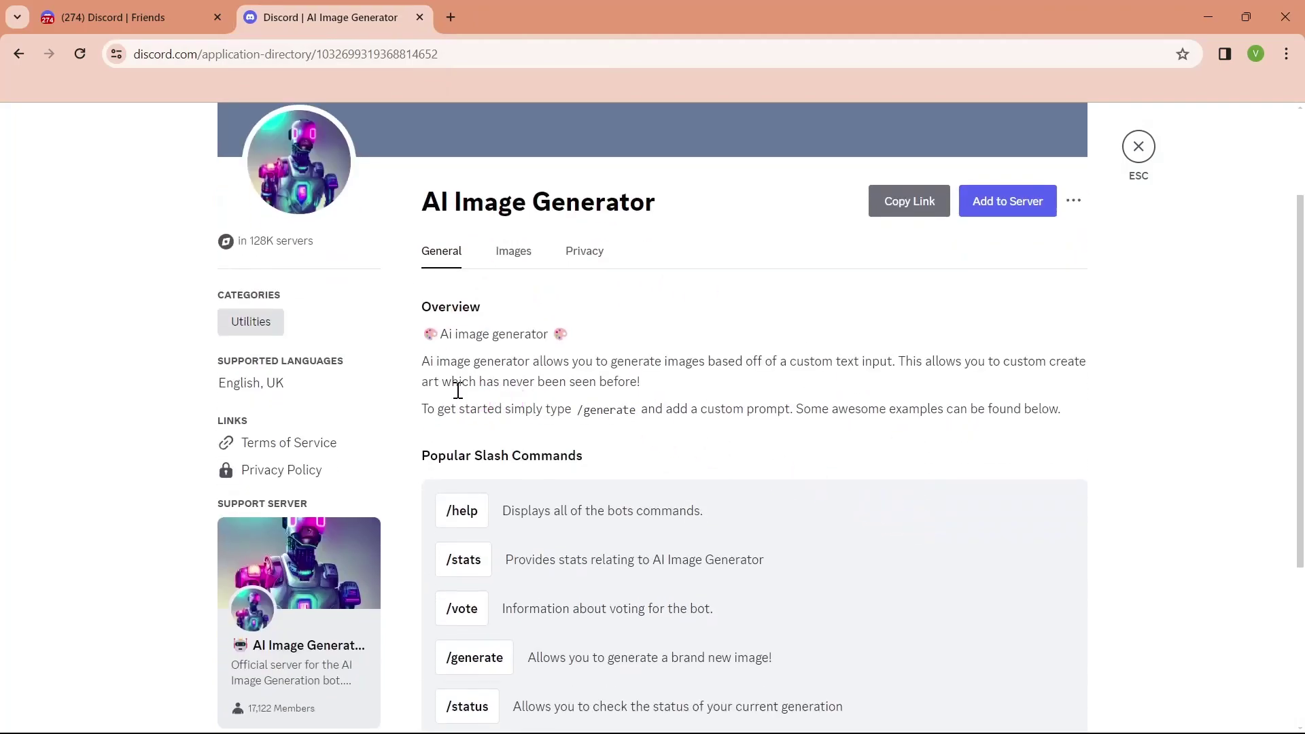
drag(424, 369, 670, 379)
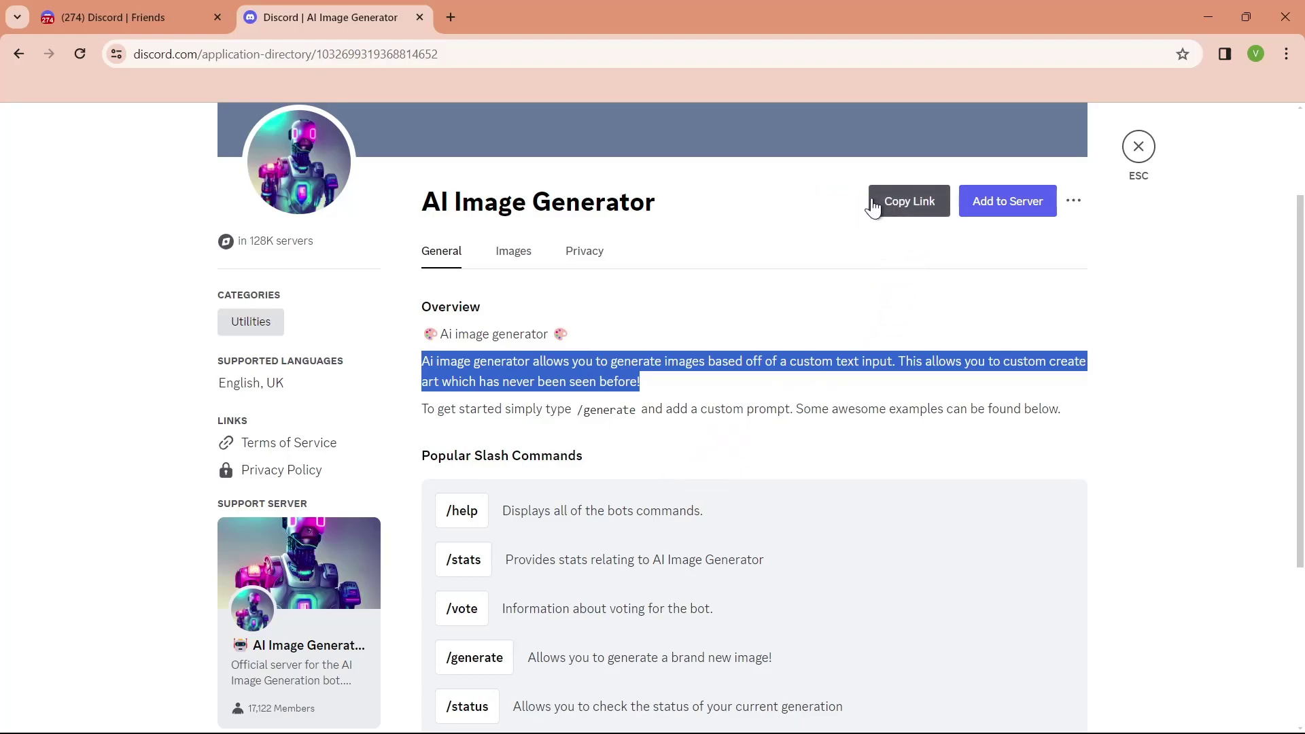
click(900, 206)
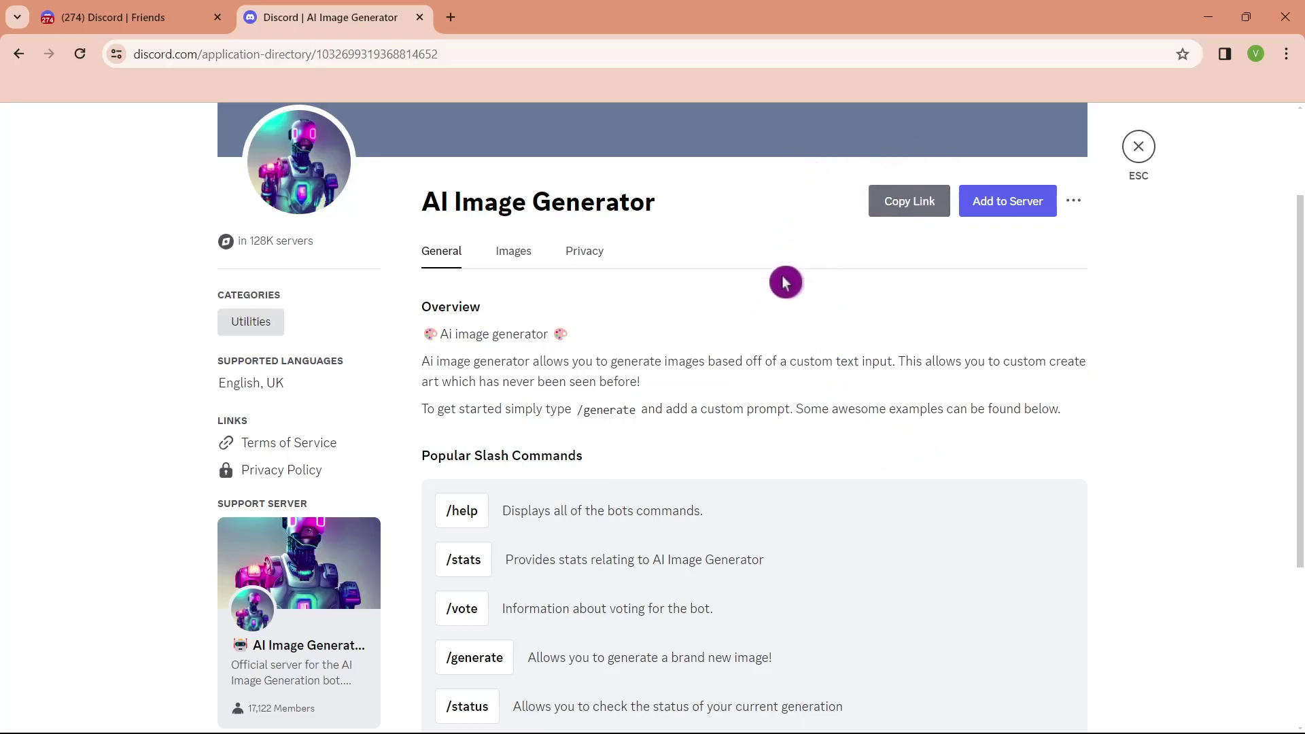
click(1013, 194)
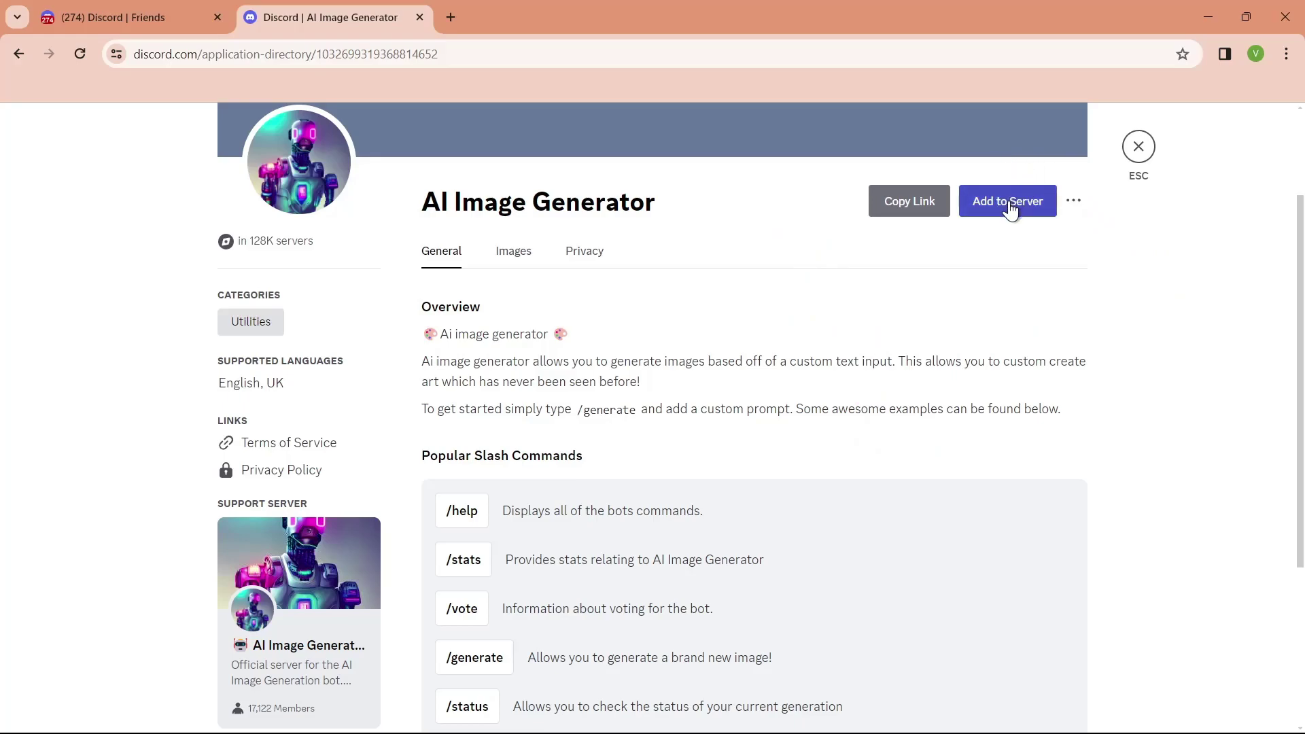
Choose the user's own server as destination and authorize the bot's six requested permissions.
click(1009, 204)
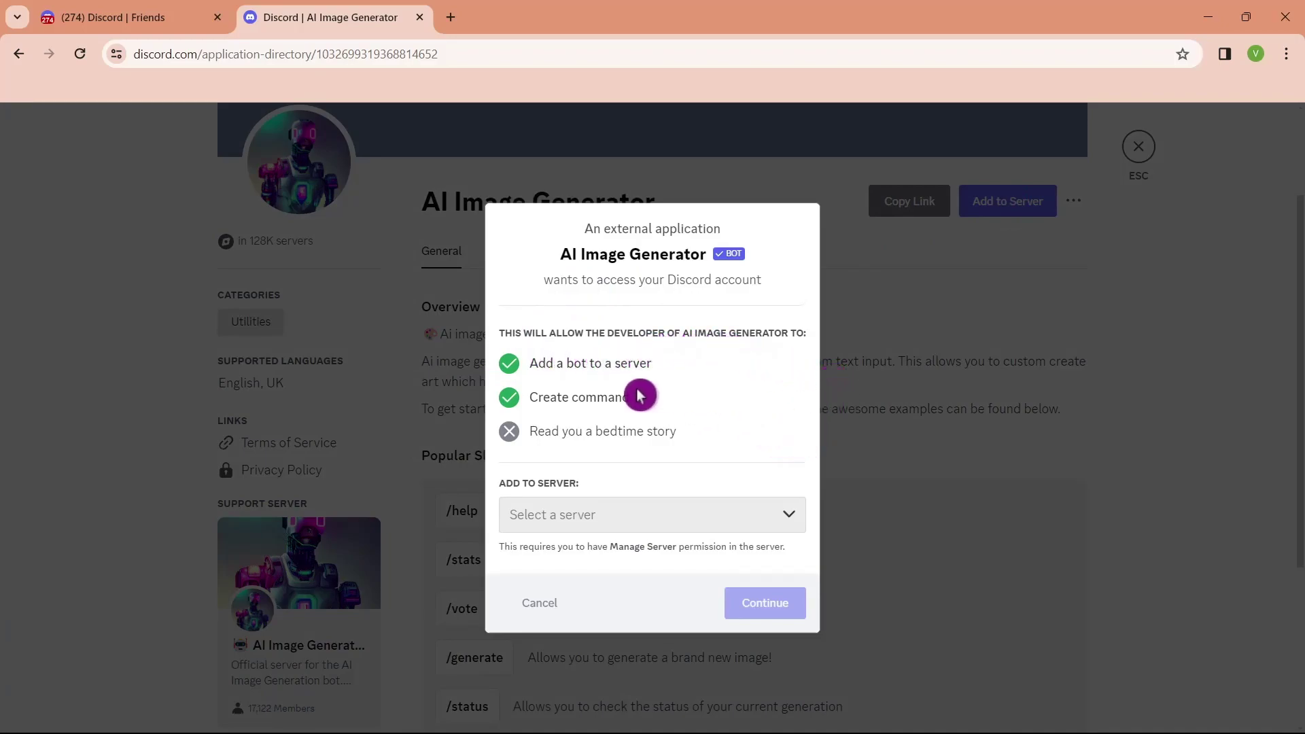
click(720, 535)
click(612, 544)
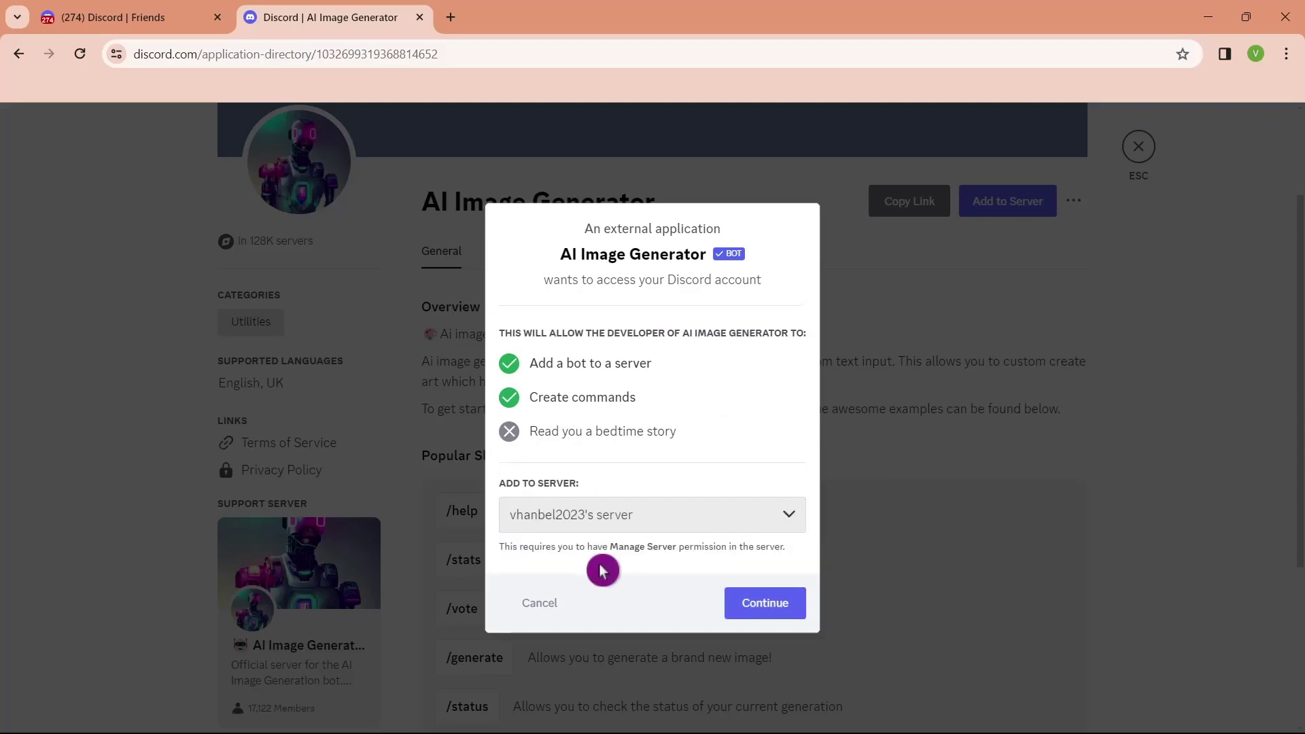
click(782, 612)
scroll(753, 528, down, 1)
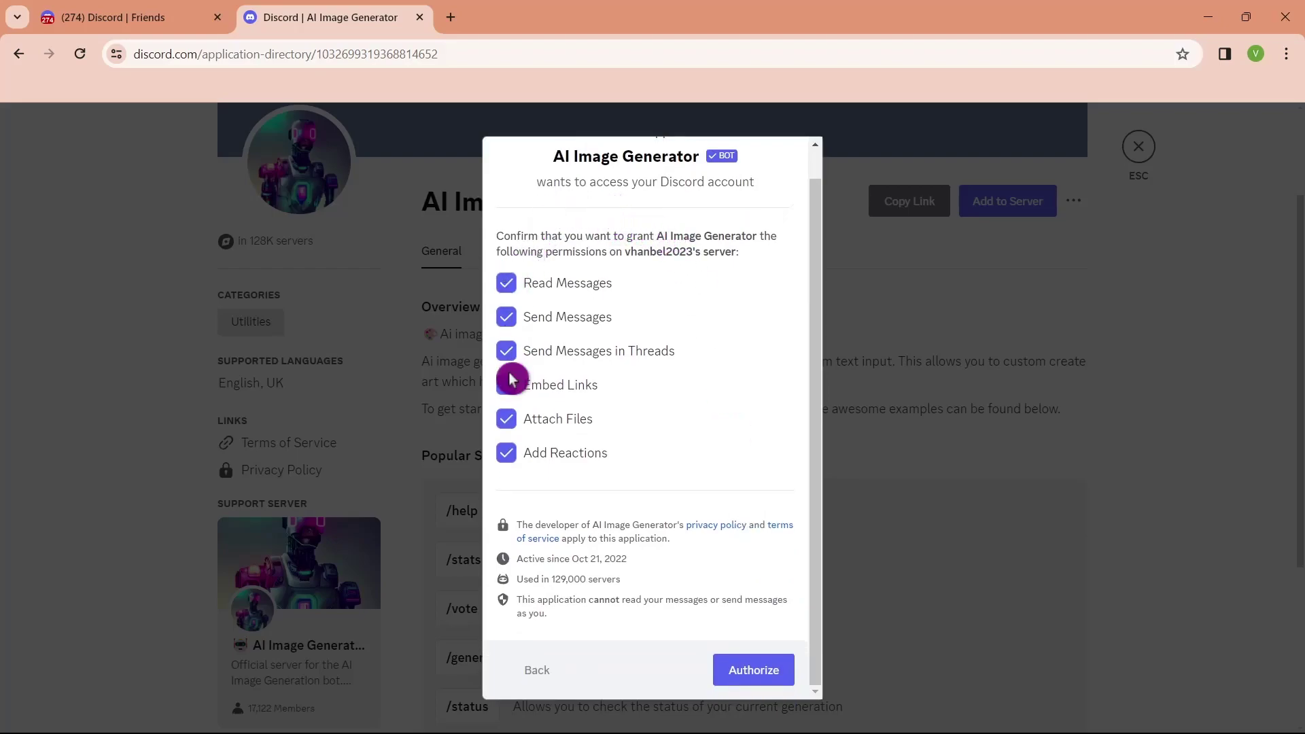
click(765, 677)
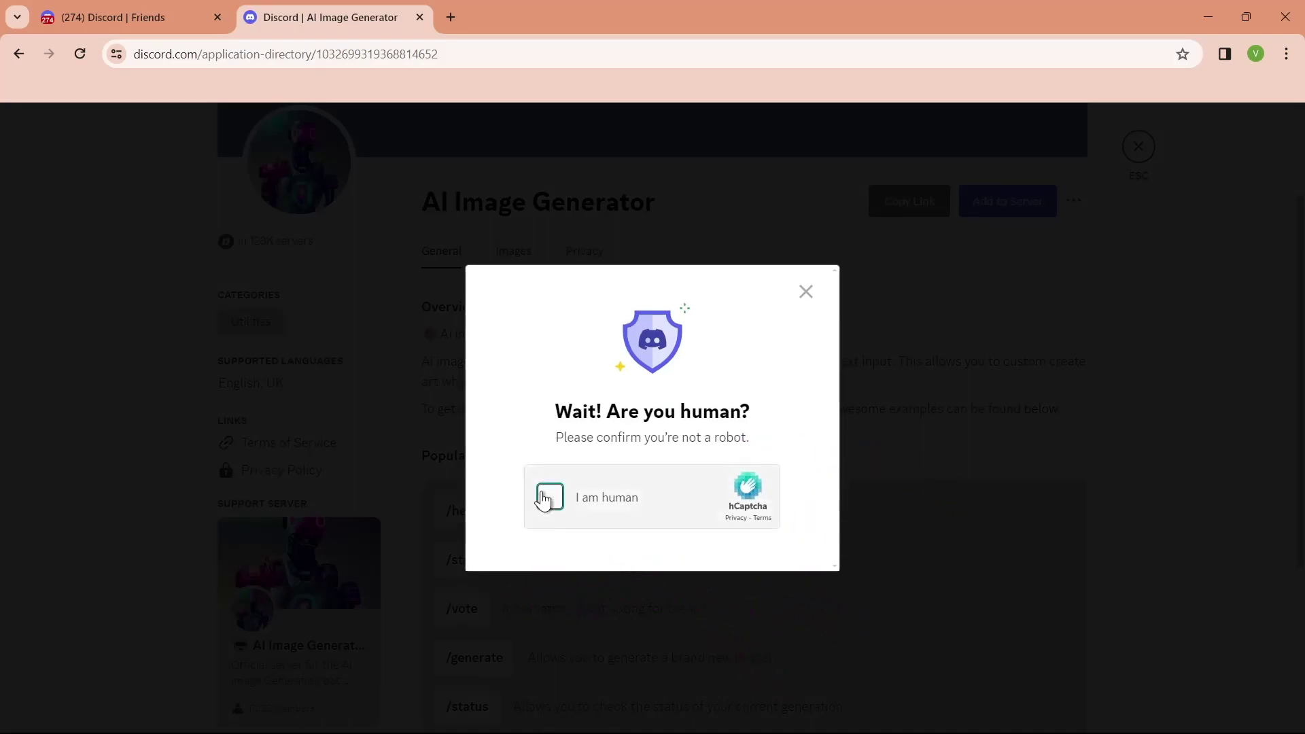
Tick the hCaptcha 'I am human' box, then go to the server's #general channel.
click(553, 510)
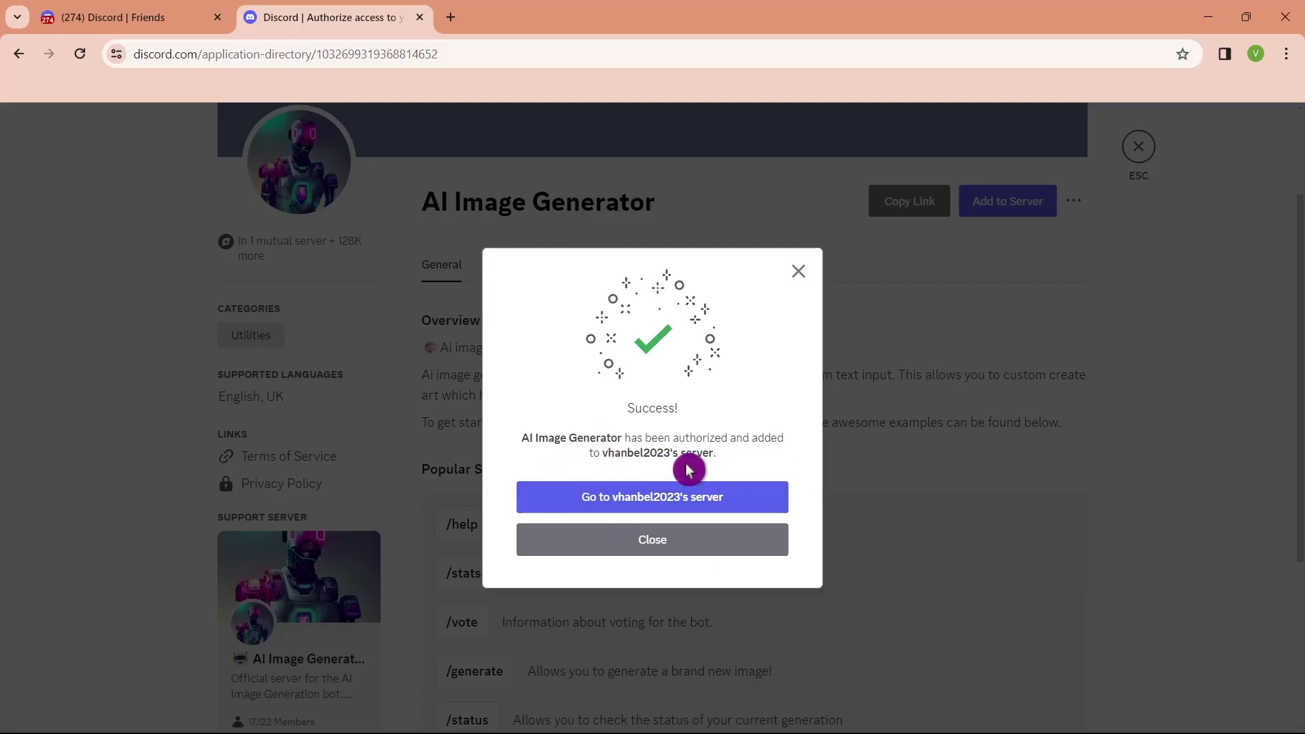
click(647, 501)
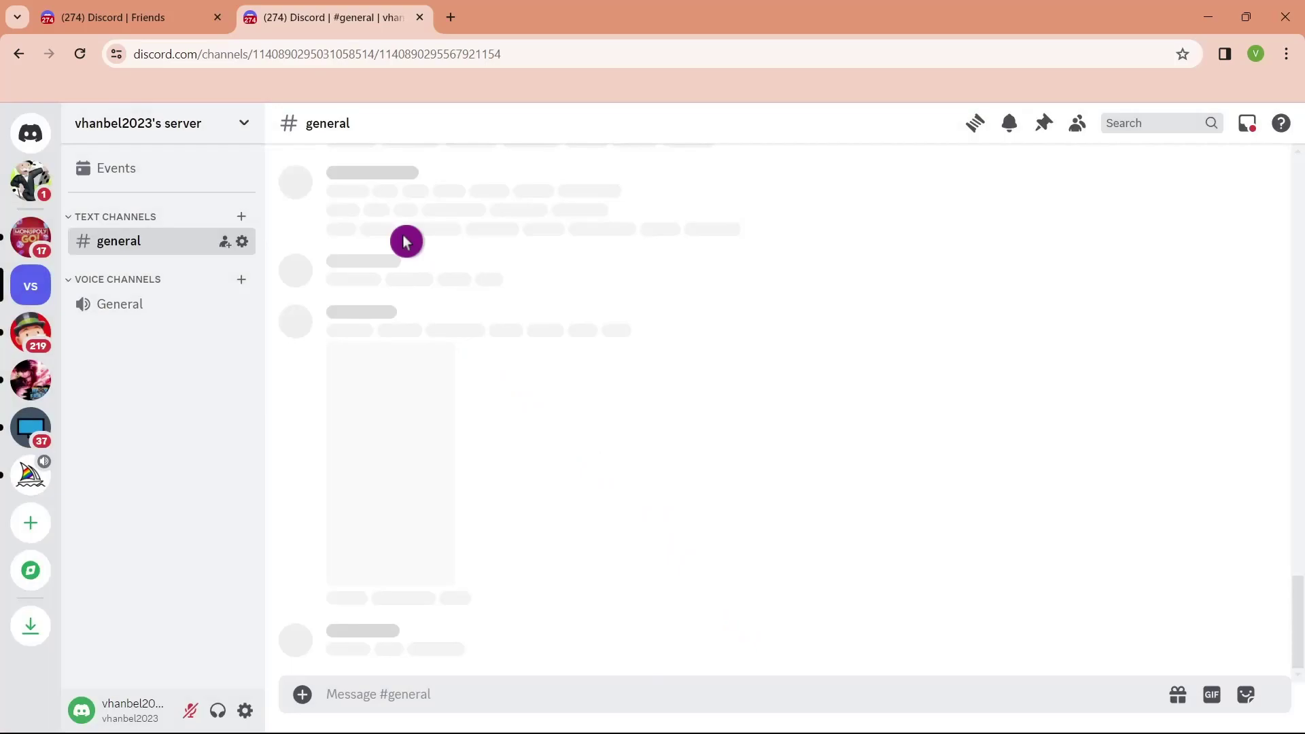
Close the Friends tab and send AI Image Generator's /help command in #general.
click(218, 19)
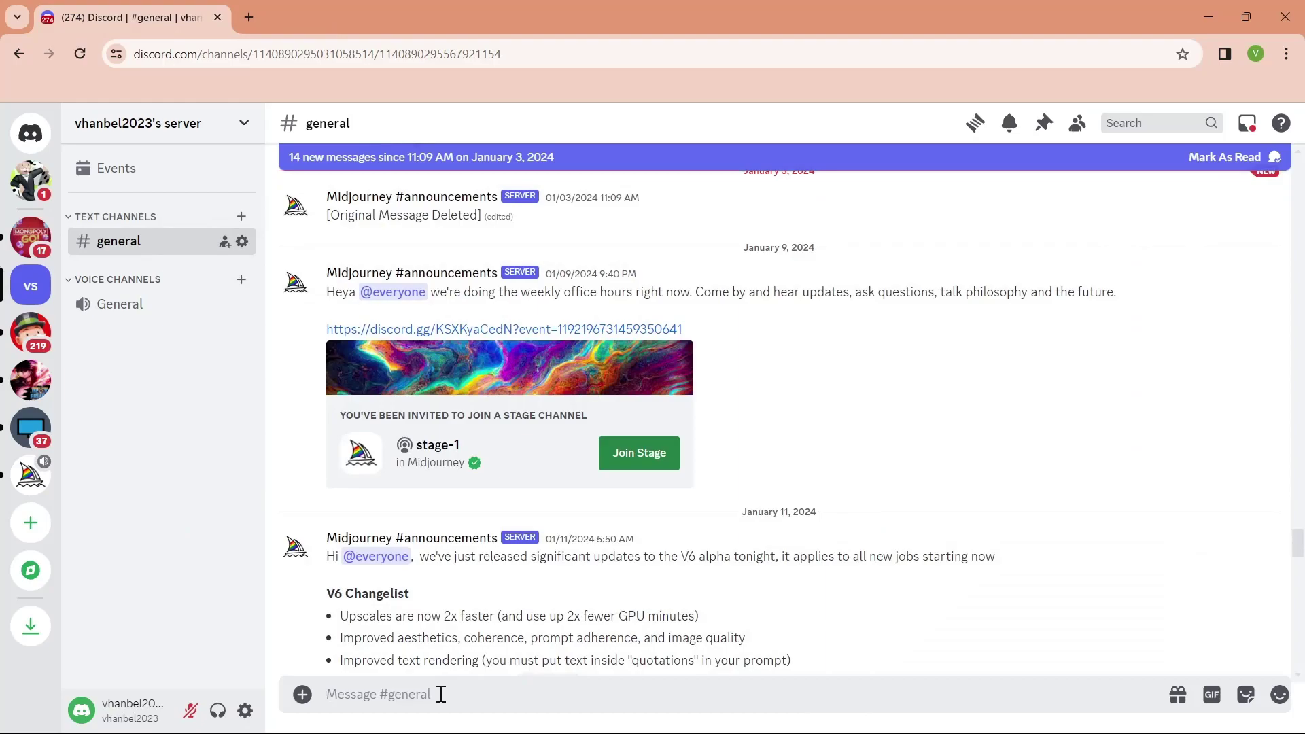
text(/help)
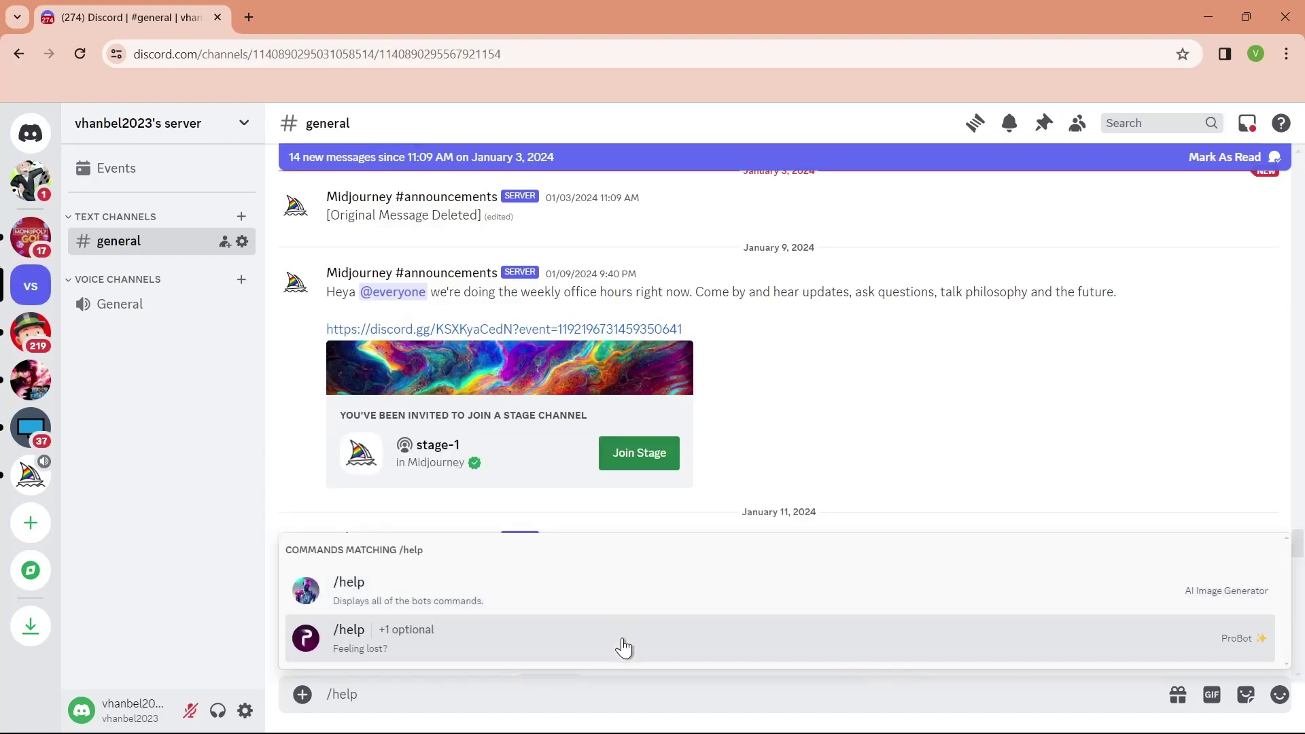
click(433, 597)
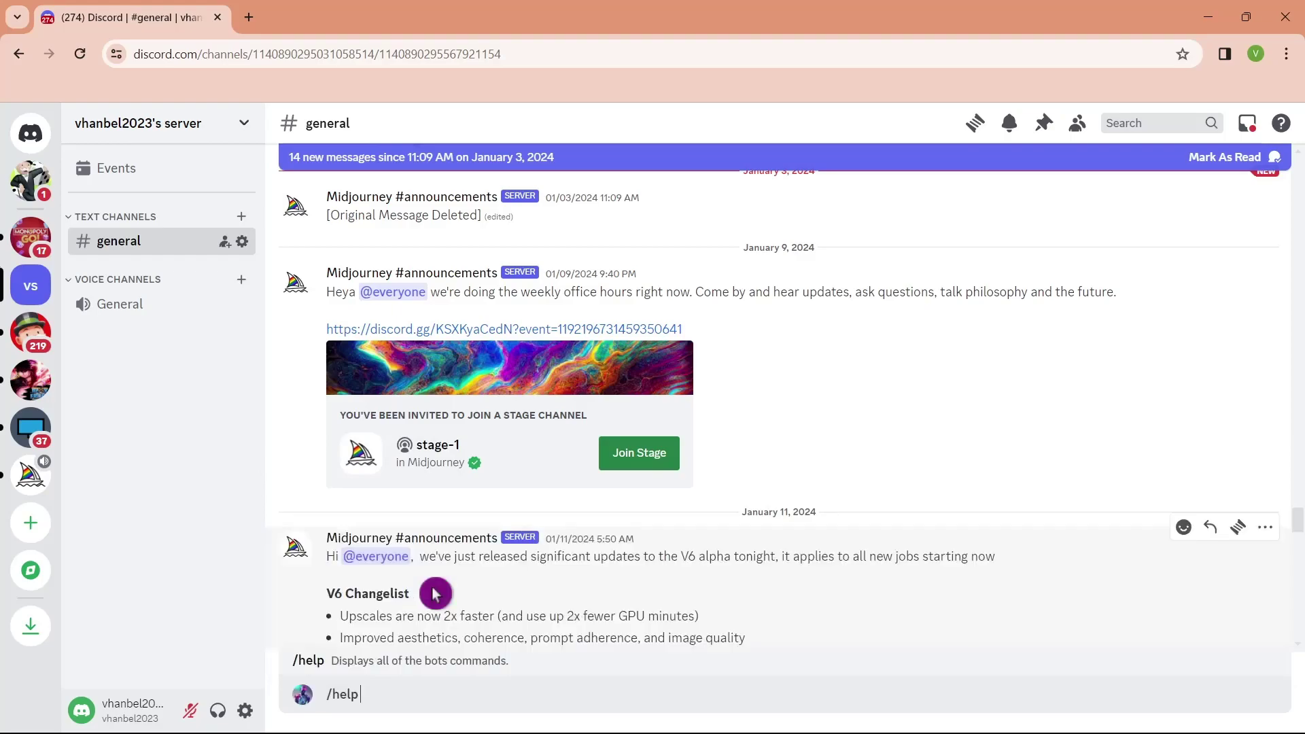
key(Return)
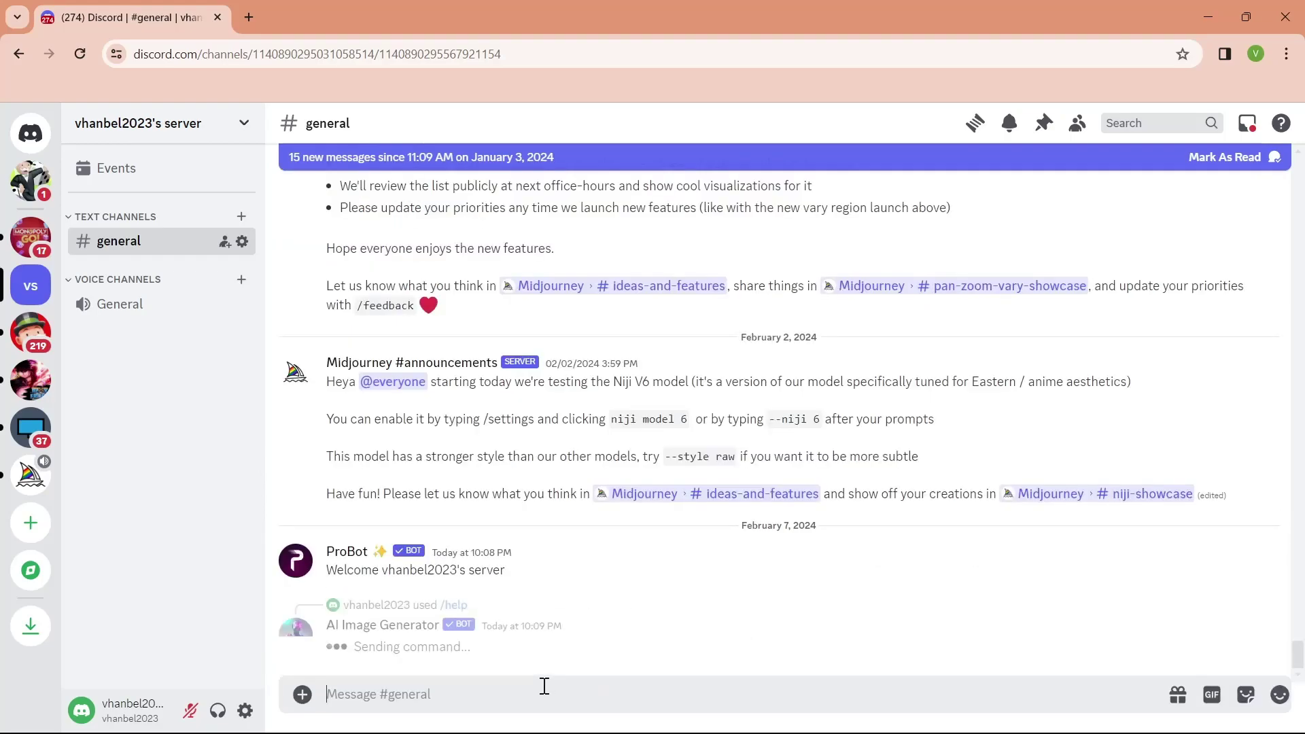